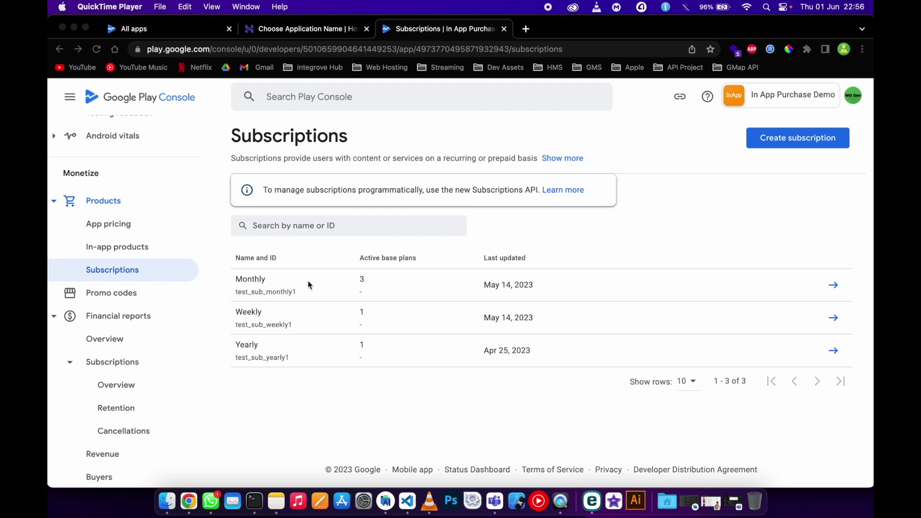
# Step: Open the Monthly subscription and check product ID test_sub_monthly1 and base plan test-sub-monthly1
pyautogui.click(842, 287)
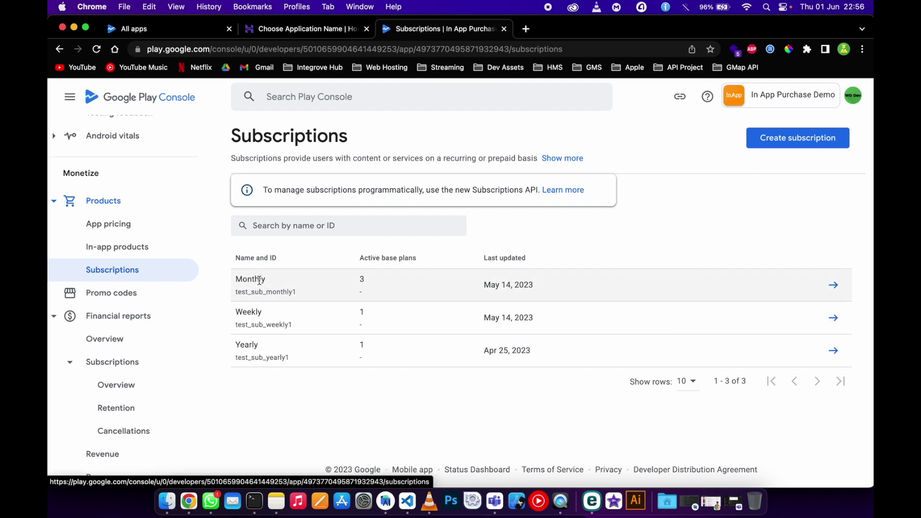
pyautogui.click(823, 289)
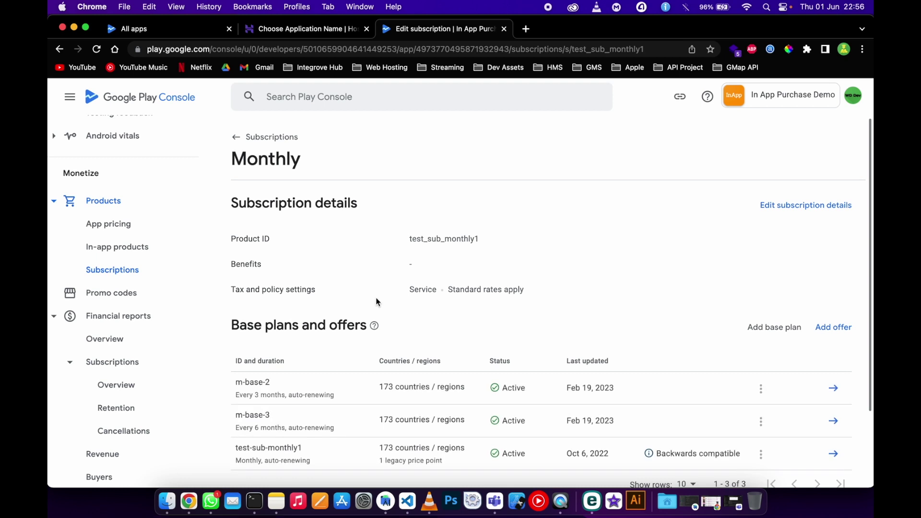
pyautogui.scroll(-2, 376, 297)
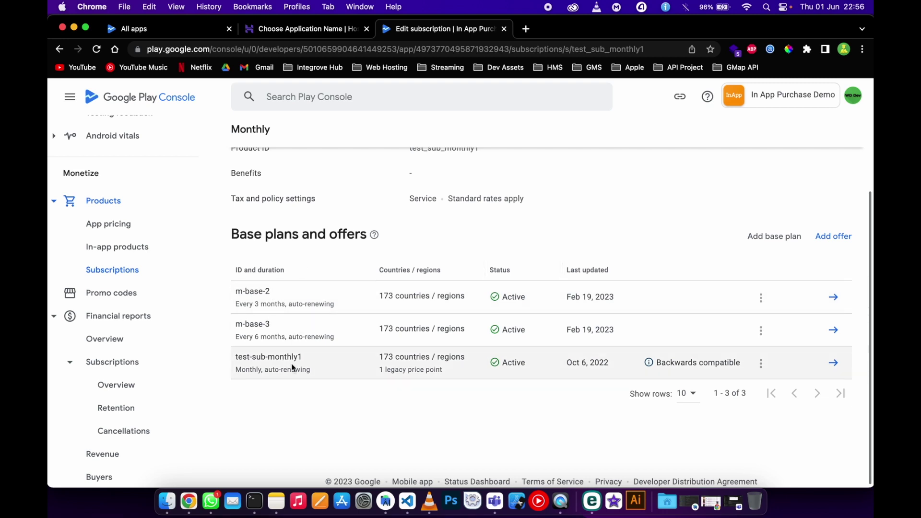
pyautogui.scroll(3, 484, 249)
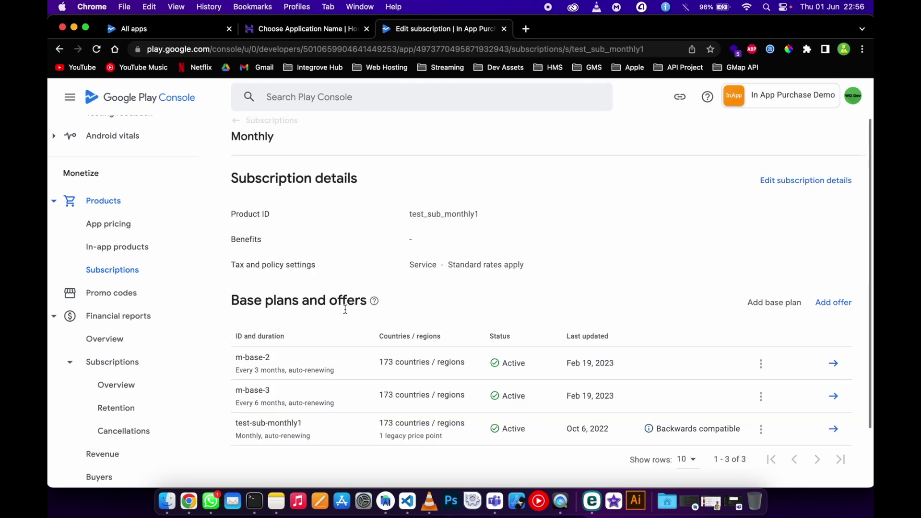
pyautogui.doubleClick(465, 239)
pyautogui.scroll(-3, 464, 238)
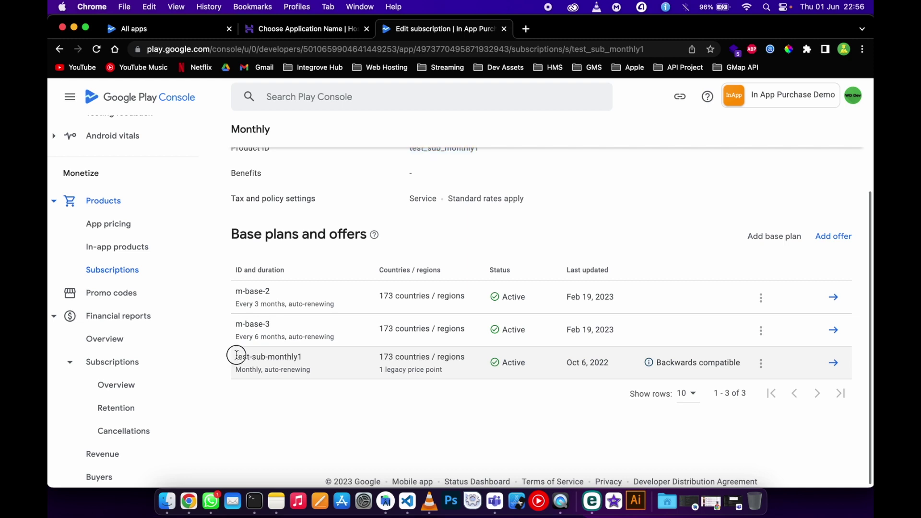
pyautogui.moveTo(237, 356); pyautogui.dragTo(308, 361)
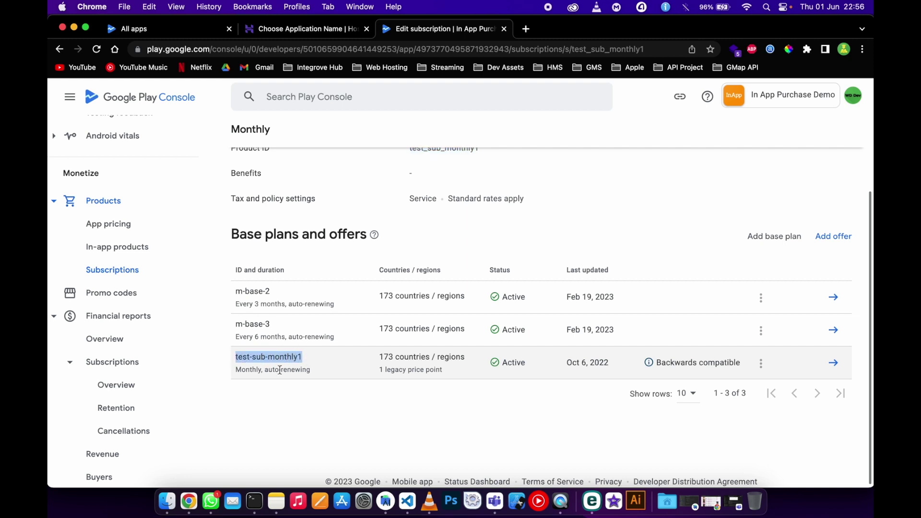
pyautogui.click(278, 384)
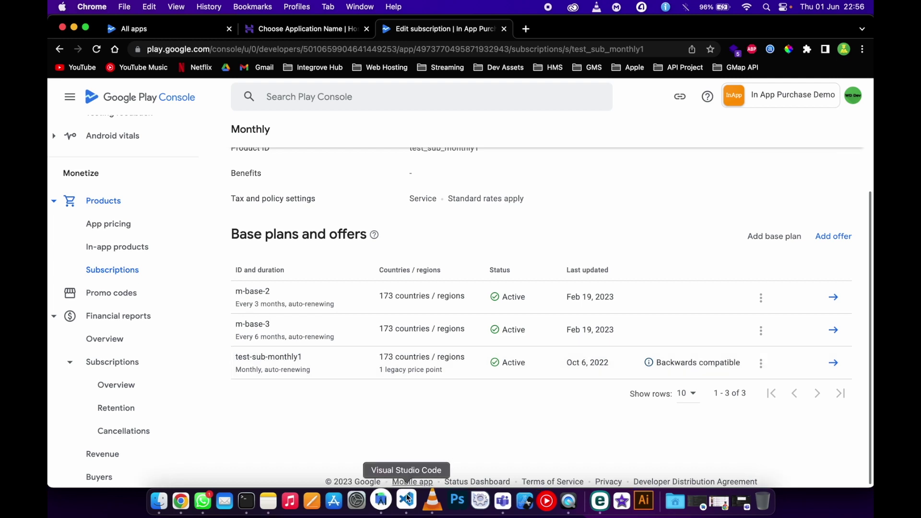
pyautogui.click(386, 502)
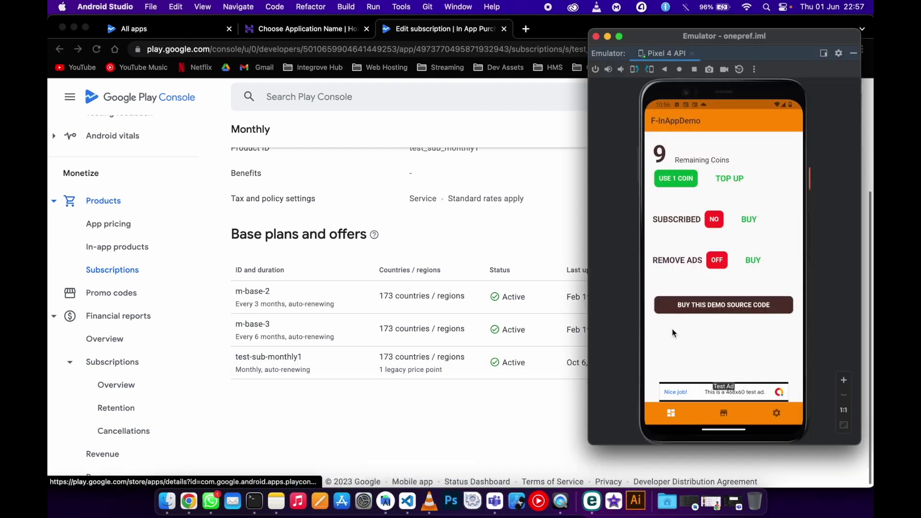
pyautogui.click(753, 221)
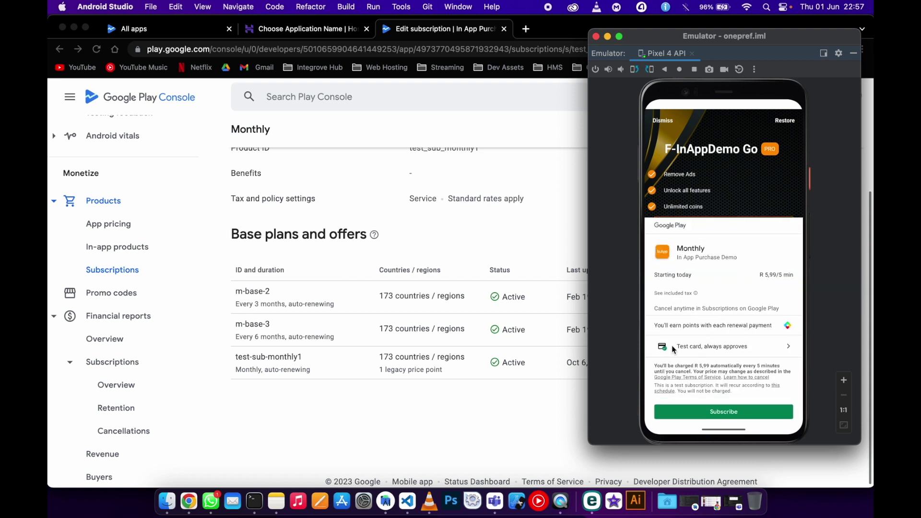
pyautogui.click(749, 200)
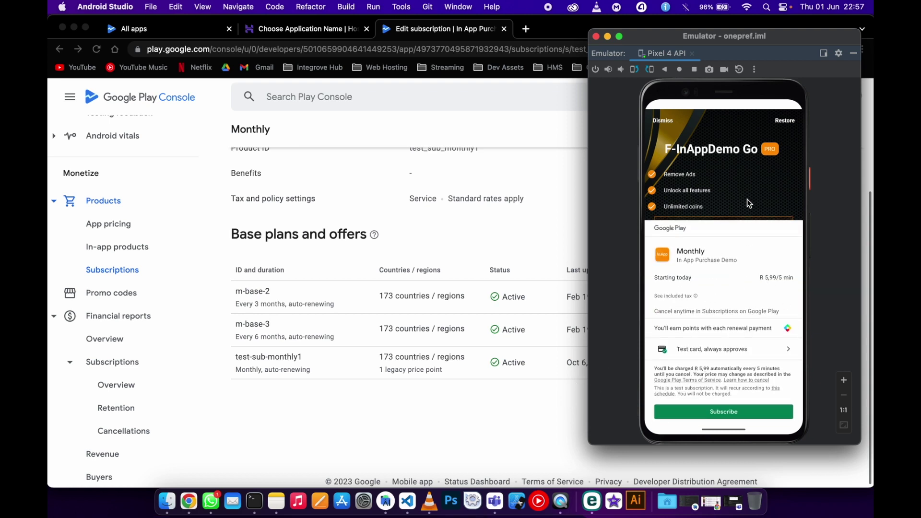
pyautogui.click(544, 383)
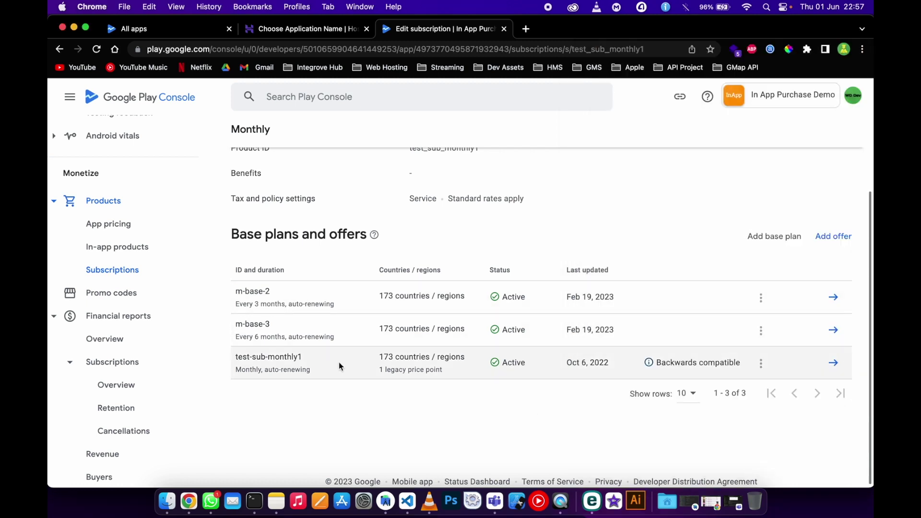
# Step: Start a new offer on the test-sub-monthly1 base plan (Monthly, auto-renewing)
pyautogui.tripleClick(276, 361)
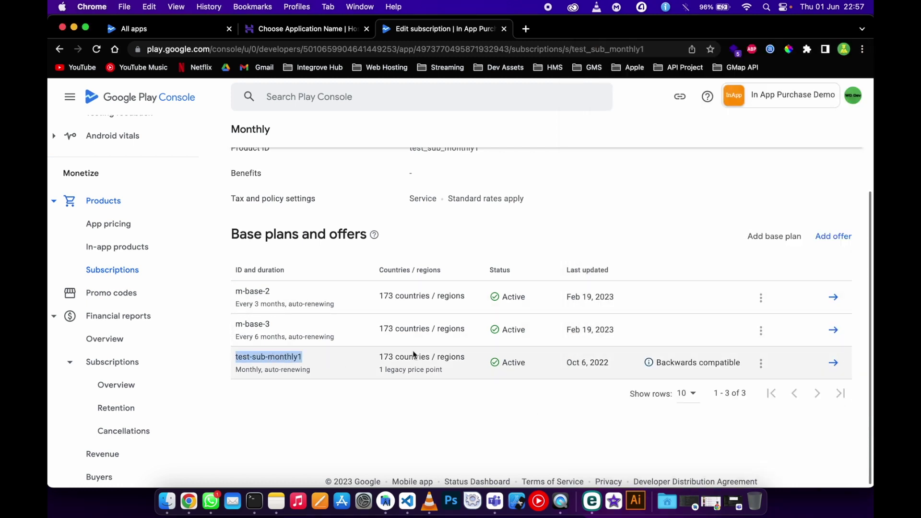
pyautogui.click(832, 366)
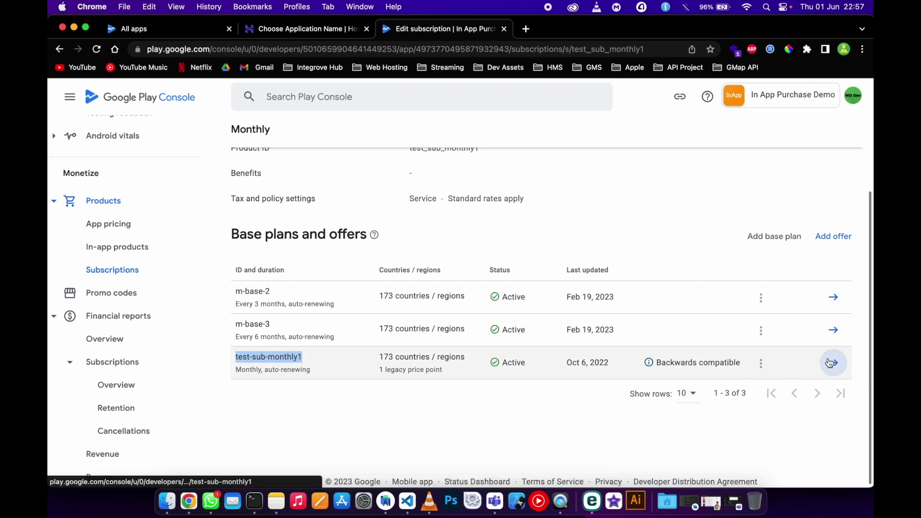
pyautogui.click(833, 240)
pyautogui.click(370, 293)
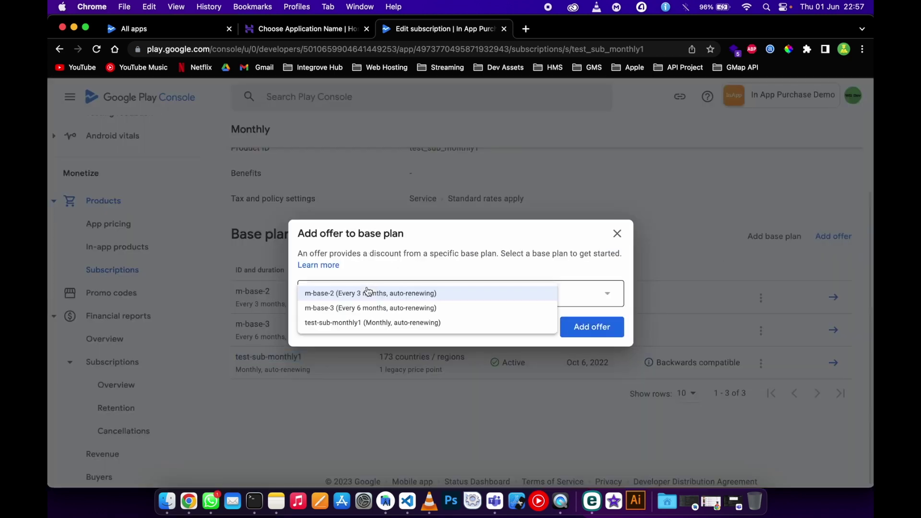
pyautogui.click(355, 335)
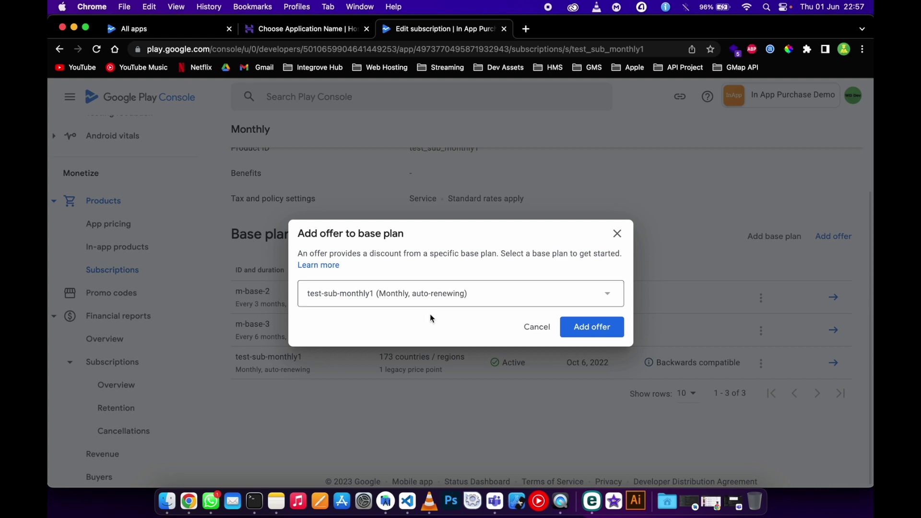
pyautogui.click(586, 328)
# Step: Enter offer-trial-7 as the offer ID
pyautogui.click(442, 231)
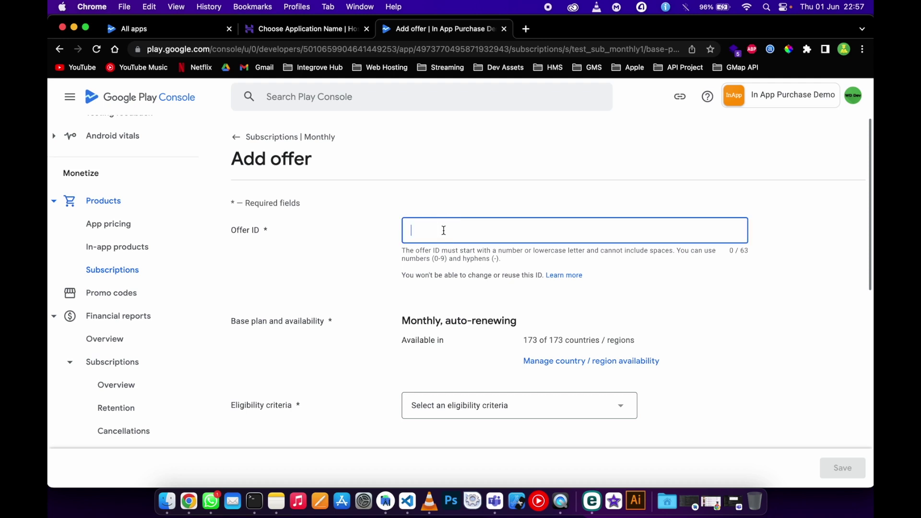
pyautogui.write('offer-trial-7')
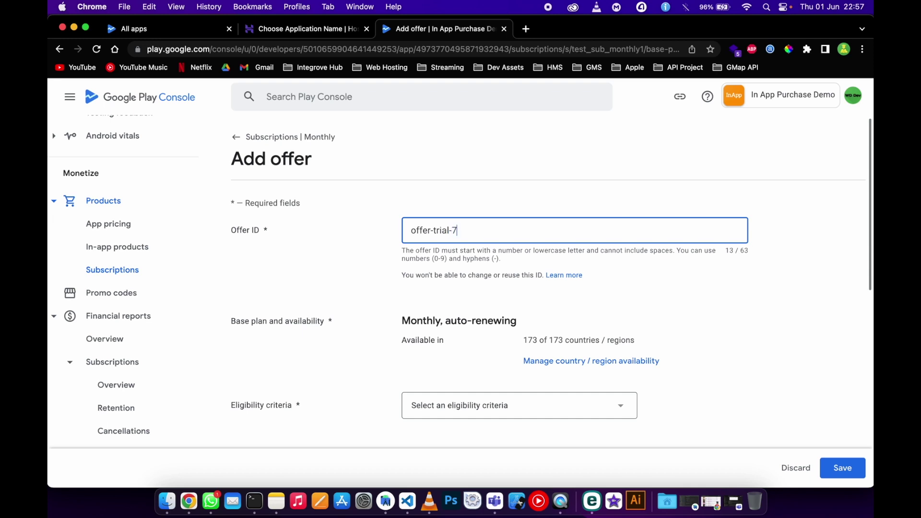
pyautogui.moveTo(475, 232); pyautogui.dragTo(358, 236)
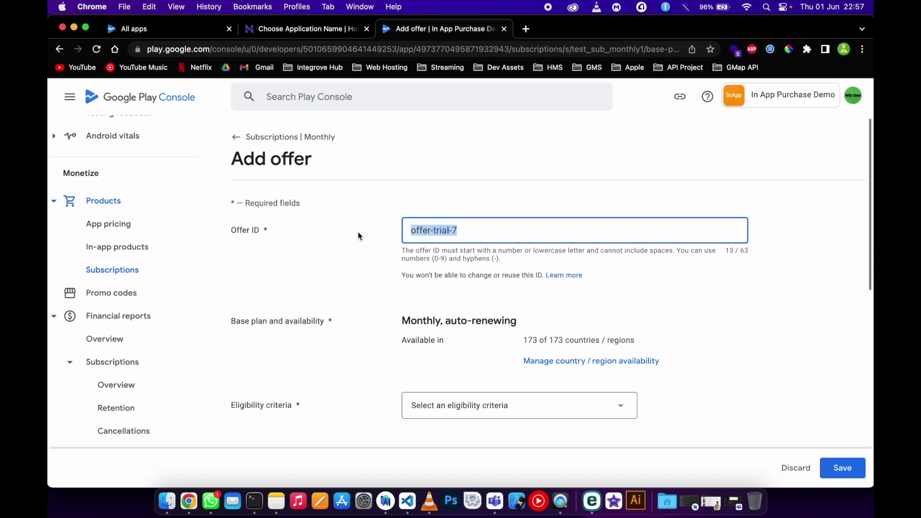
pyautogui.scroll(-2, 360, 293)
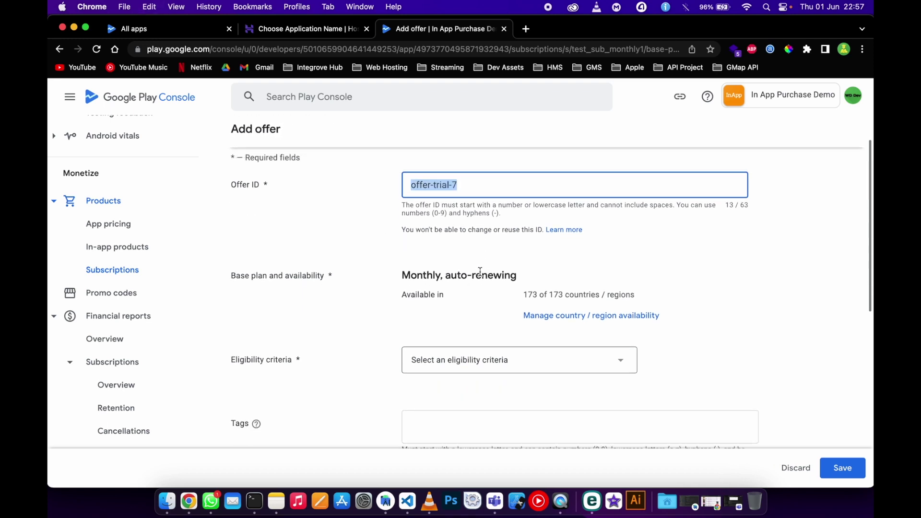
pyautogui.scroll(-1, 473, 277)
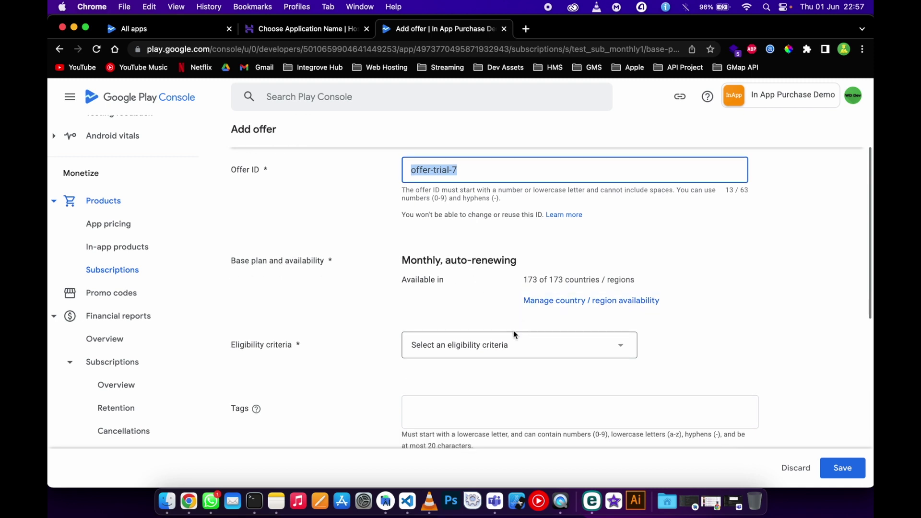
# Step: Set eligibility to New customer acquisition for users who never had this subscription
pyautogui.click(494, 348)
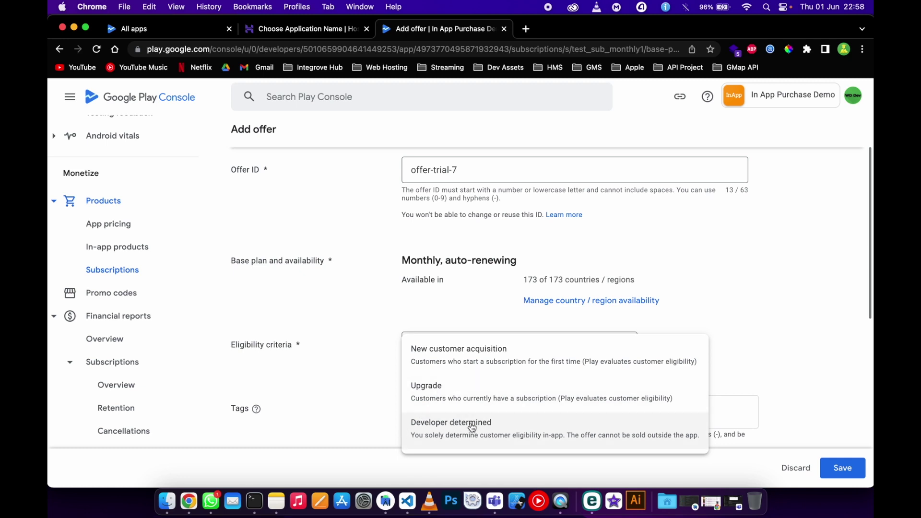
pyautogui.click(466, 353)
pyautogui.scroll(-3, 384, 336)
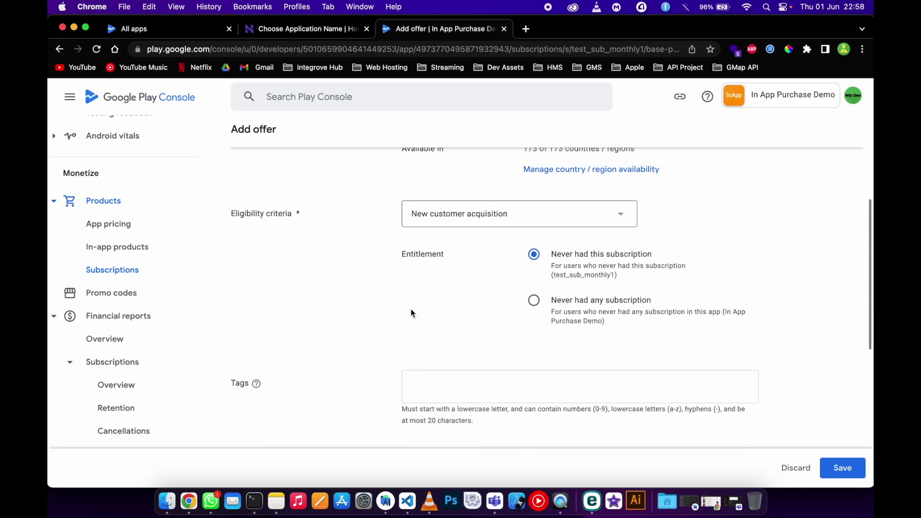
pyautogui.scroll(-1, 442, 299)
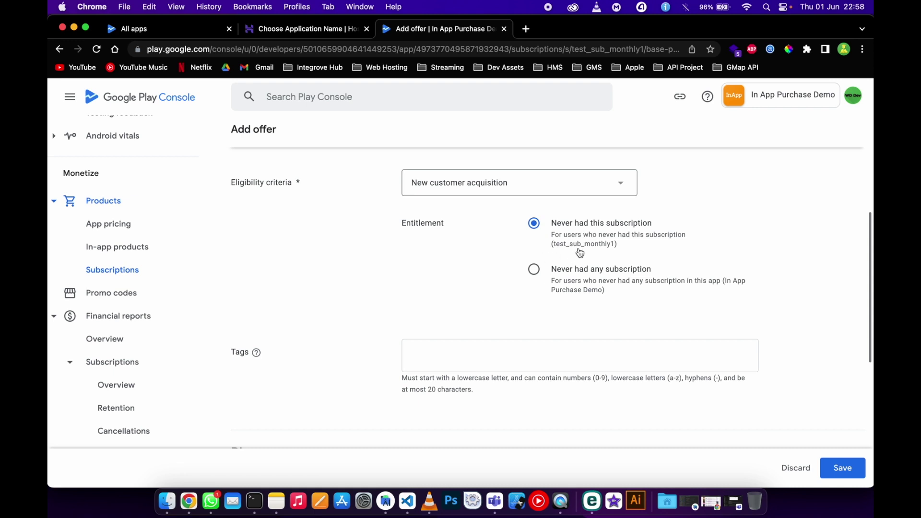
pyautogui.scroll(-2, 503, 254)
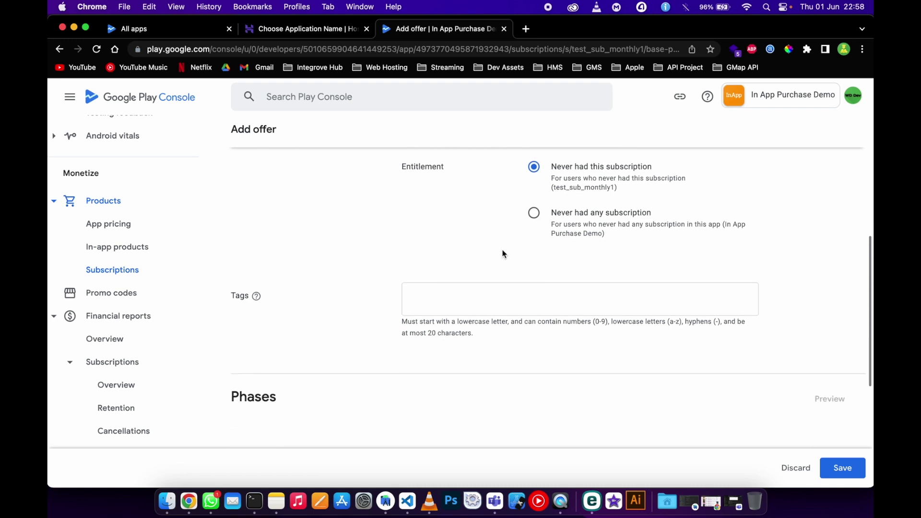
pyautogui.scroll(-4, 465, 297)
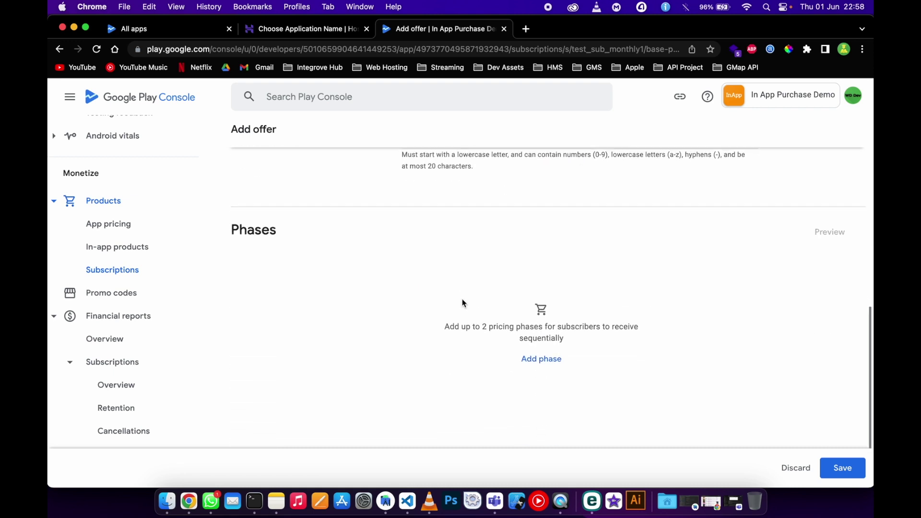
pyautogui.scroll(10, 463, 303)
pyautogui.scroll(-1, 463, 303)
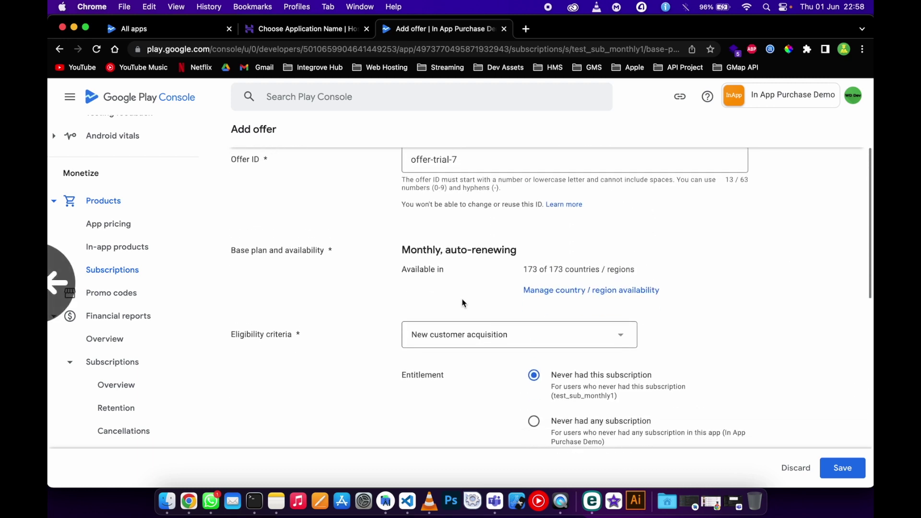
pyautogui.scroll(-10, 465, 275)
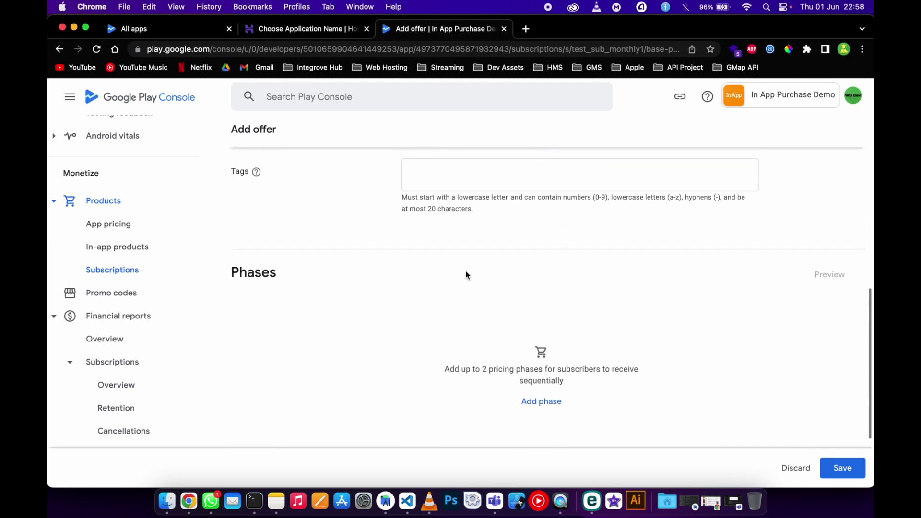
pyautogui.scroll(4, 465, 272)
pyautogui.scroll(1, 466, 272)
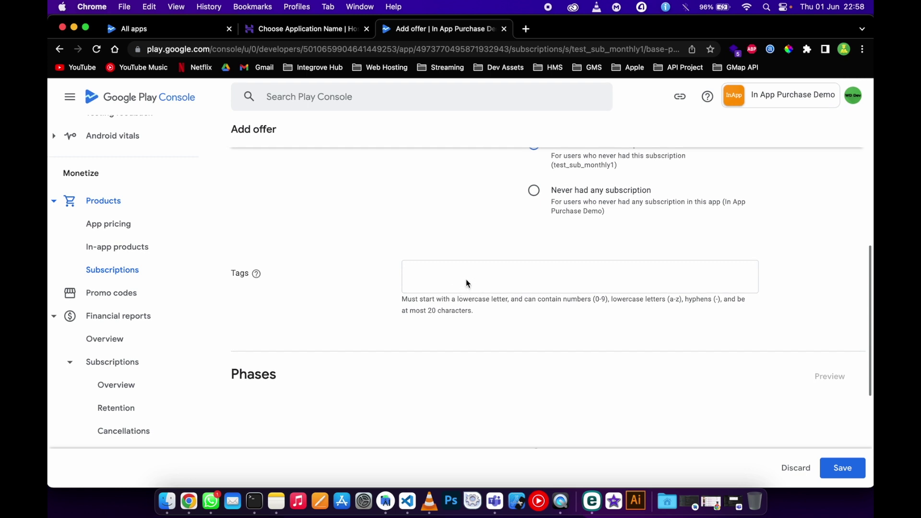
pyautogui.scroll(-1, 473, 278)
pyautogui.scroll(-5, 452, 279)
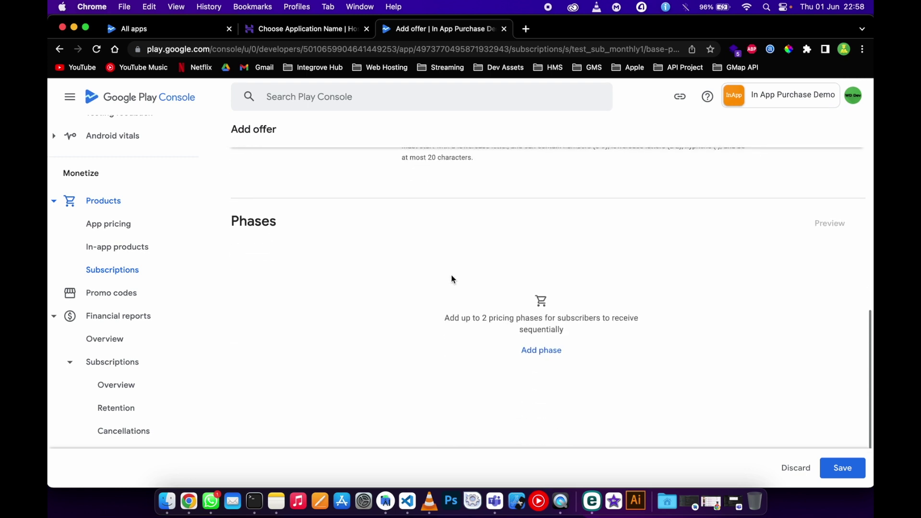
pyautogui.click(529, 349)
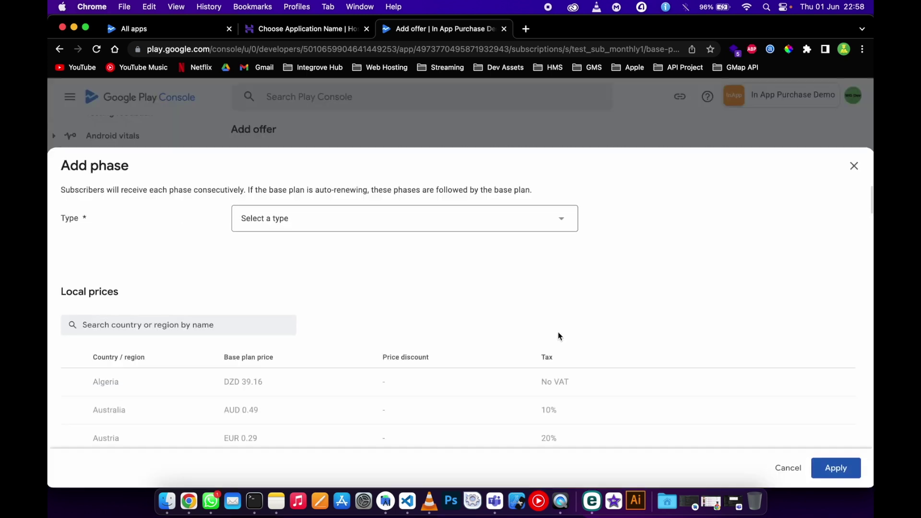
# Step: Make the phase a Free trial with a duration of 7 Days
pyautogui.click(298, 224)
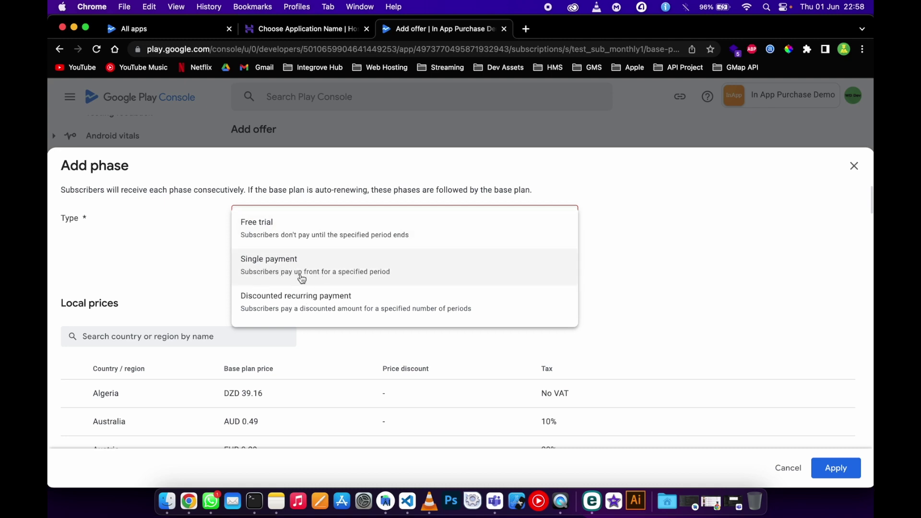
pyautogui.click(321, 238)
pyautogui.click(262, 252)
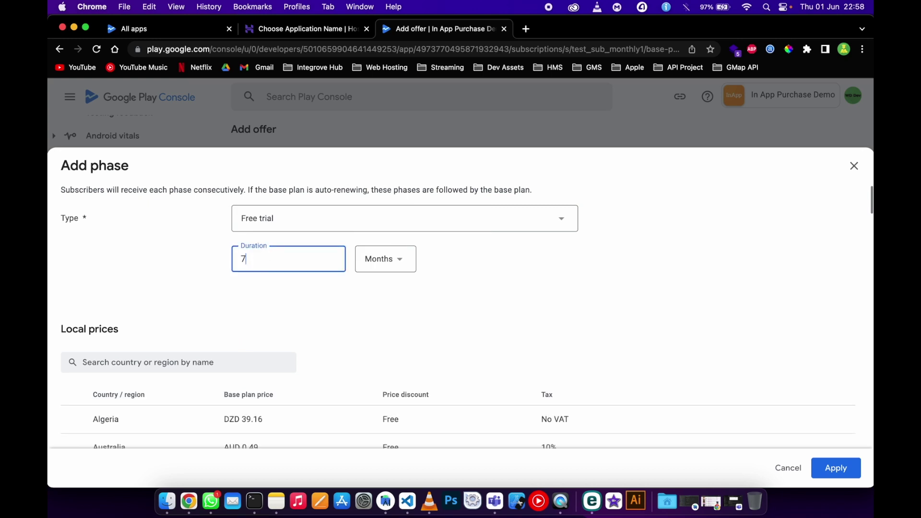
pyautogui.write('7')
pyautogui.click(376, 262)
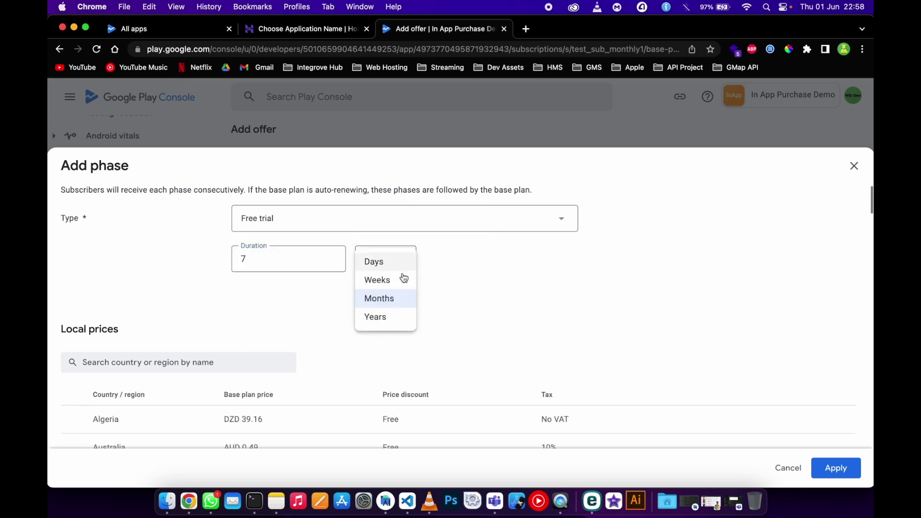
pyautogui.click(380, 265)
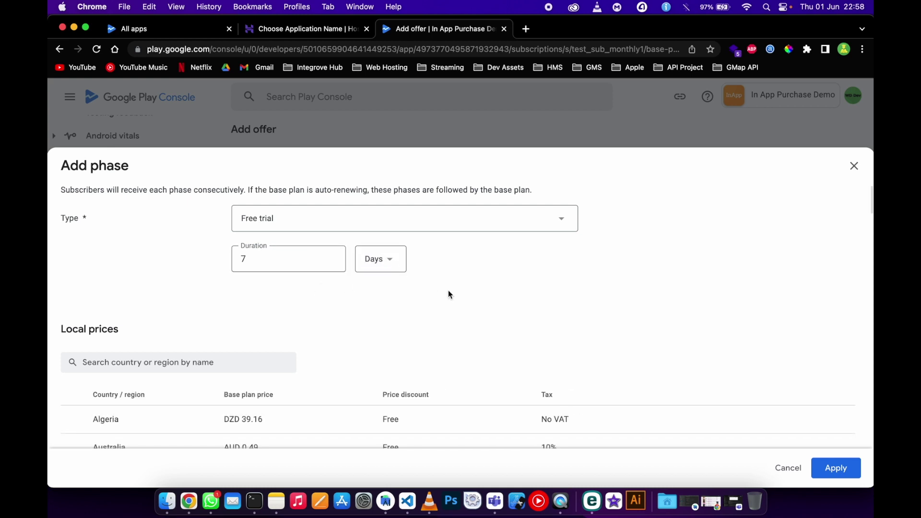
# Step: Apply the 7-day free-trial phase and stay on the offer page
pyautogui.click(837, 469)
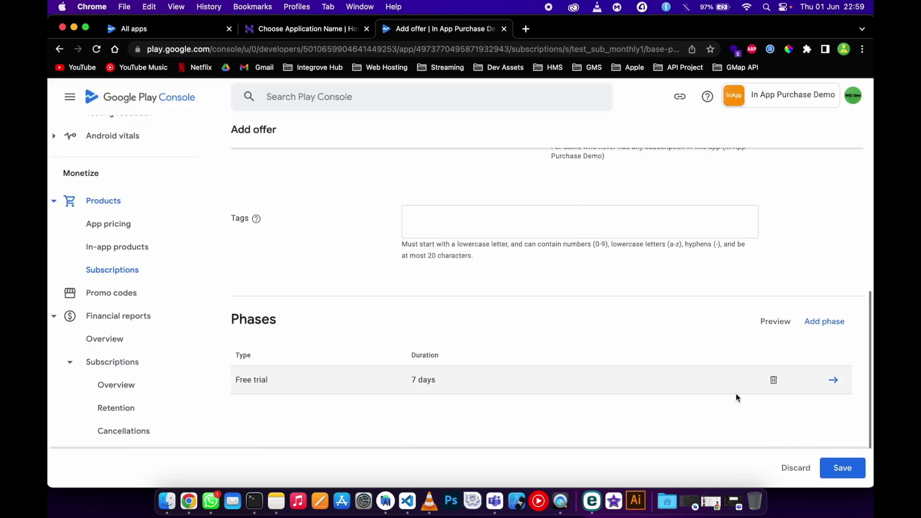
pyautogui.scroll(10, 736, 398)
pyautogui.hscroll(-5, 736, 397)
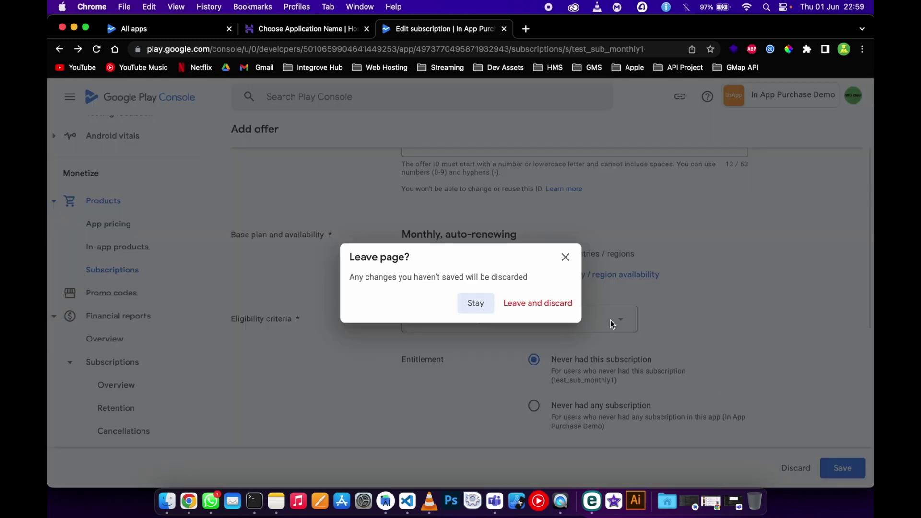
pyautogui.click(476, 303)
pyautogui.scroll(-6, 571, 338)
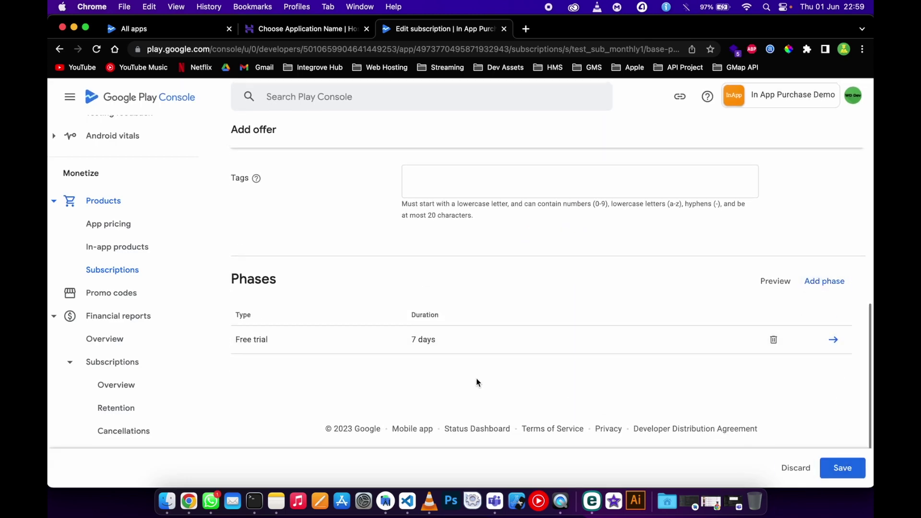
# Step: Save and activate offer-trial-7, then return to the Monthly subscription page
pyautogui.click(846, 468)
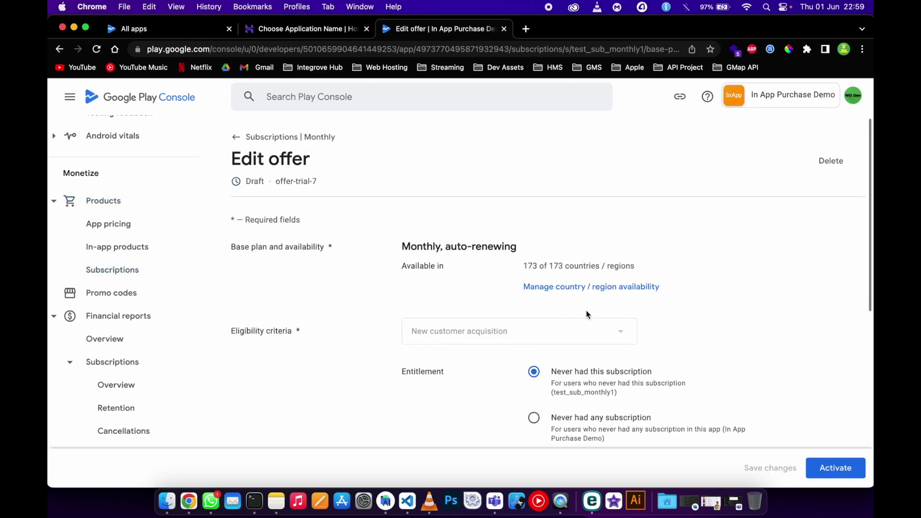
pyautogui.scroll(-3, 691, 374)
pyautogui.click(830, 468)
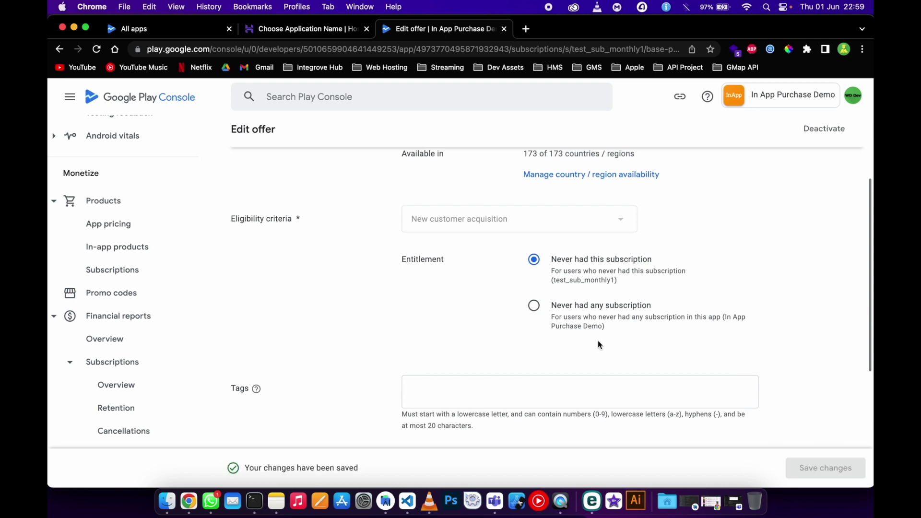
pyautogui.scroll(-5, 643, 323)
pyautogui.scroll(4, 643, 323)
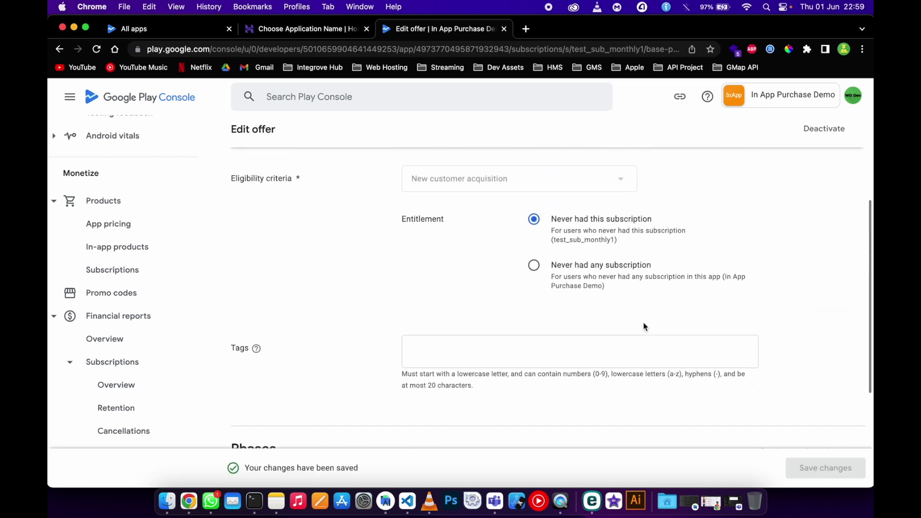
pyautogui.scroll(5, 644, 326)
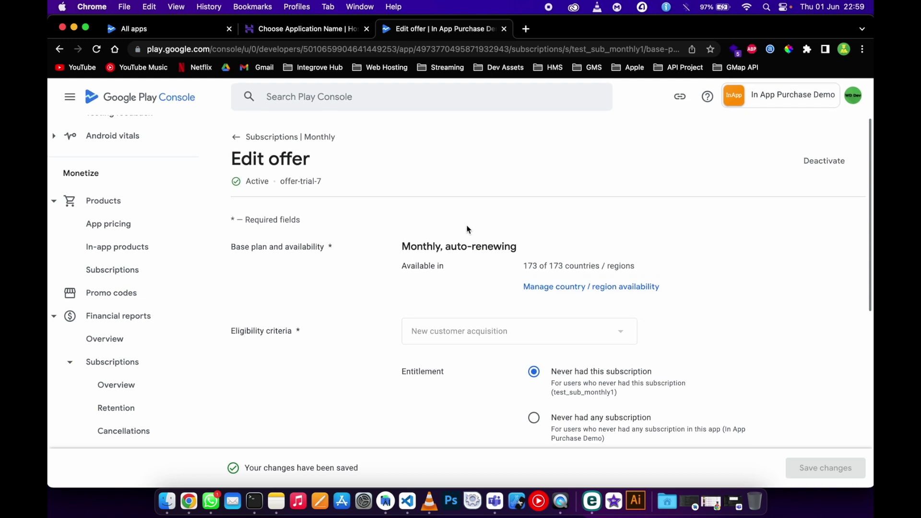
pyautogui.click(249, 136)
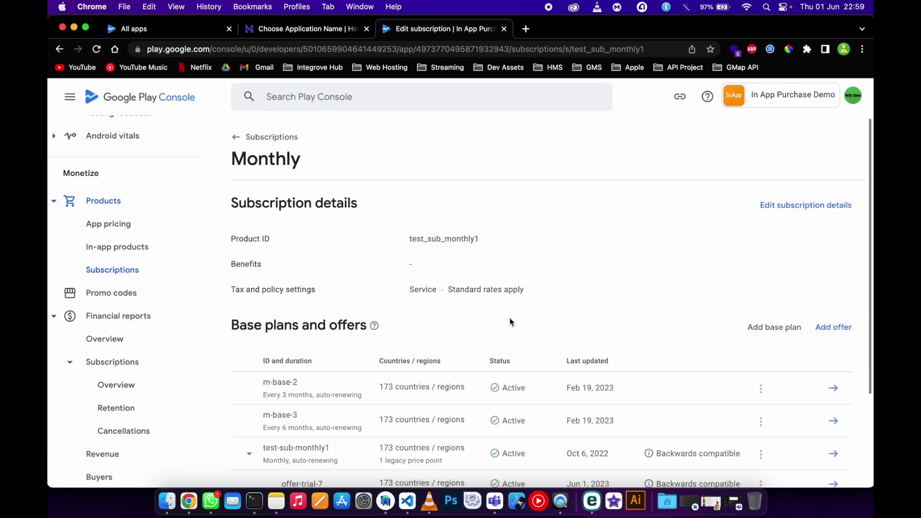
# Step: Check that offer-trial-7 is Active in 173 countries / regions under test-sub-monthly1
pyautogui.scroll(-3, 510, 321)
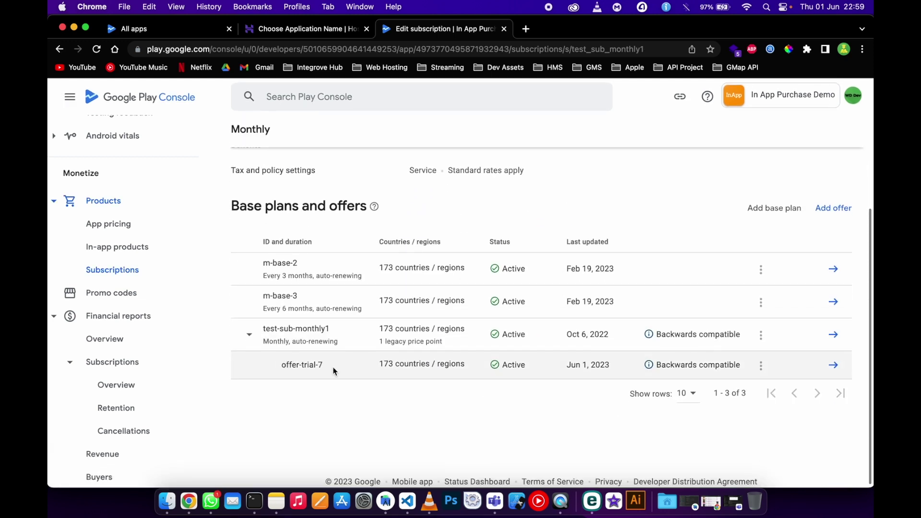
pyautogui.moveTo(335, 371); pyautogui.dragTo(277, 367)
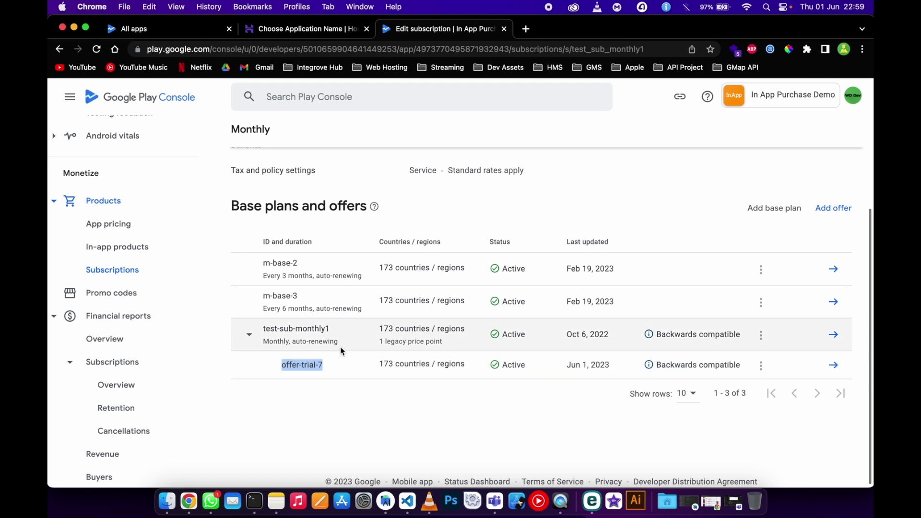
pyautogui.click(626, 411)
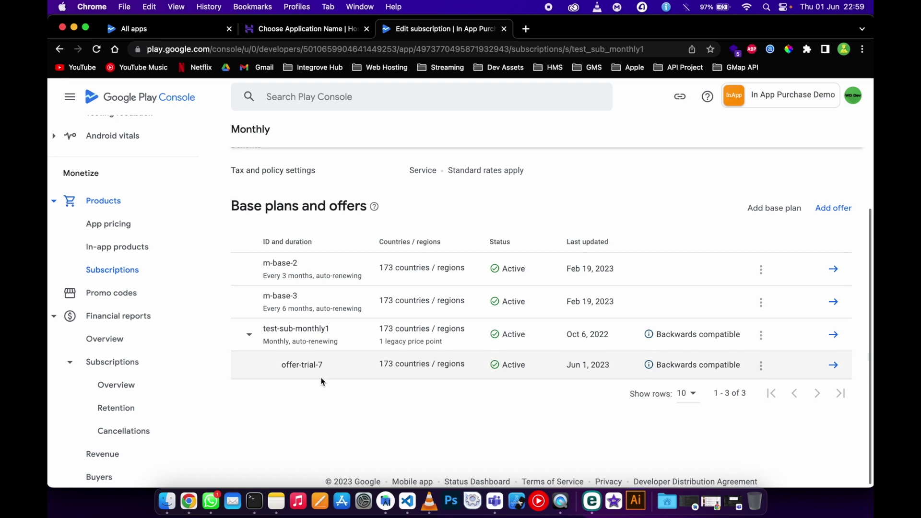
pyautogui.moveTo(323, 366); pyautogui.dragTo(279, 366)
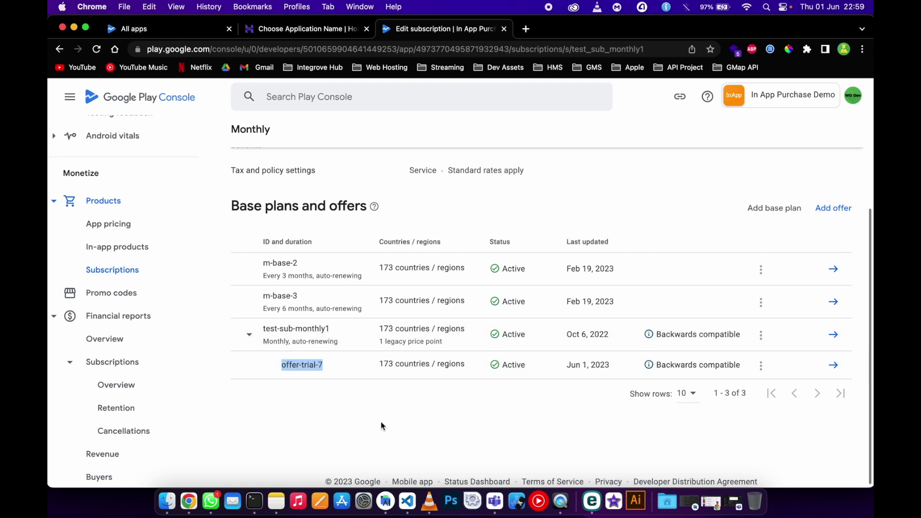
# Step: In the emulator app, open the Monthly Subscription purchase sheet showing R 5,99, then close it
pyautogui.click(386, 501)
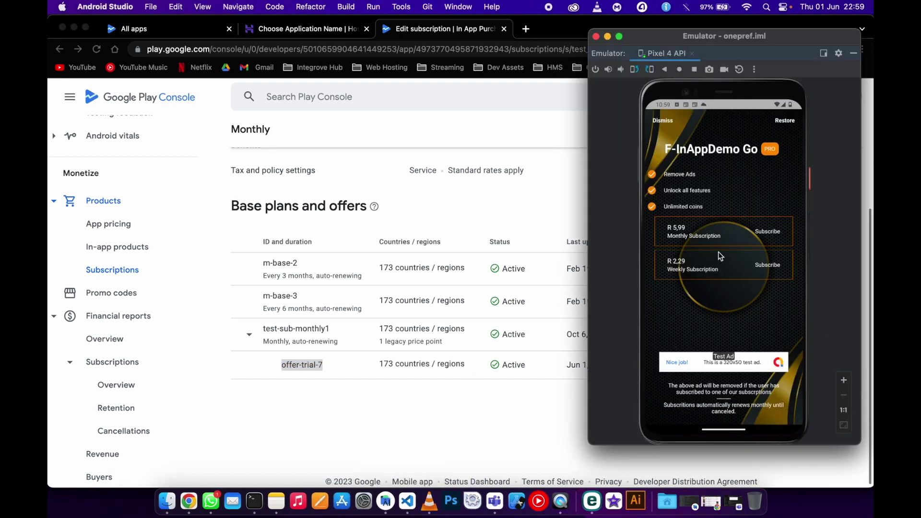
pyautogui.click(665, 121)
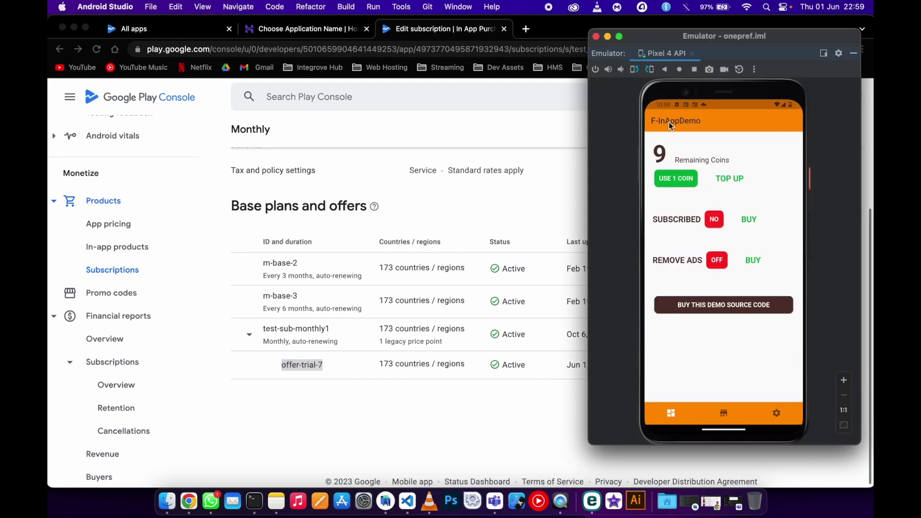
pyautogui.click(745, 220)
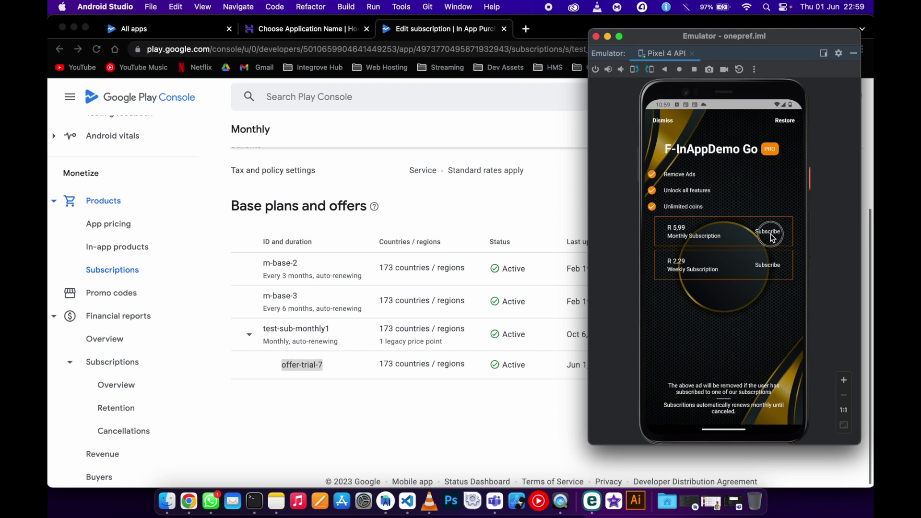
pyautogui.click(770, 233)
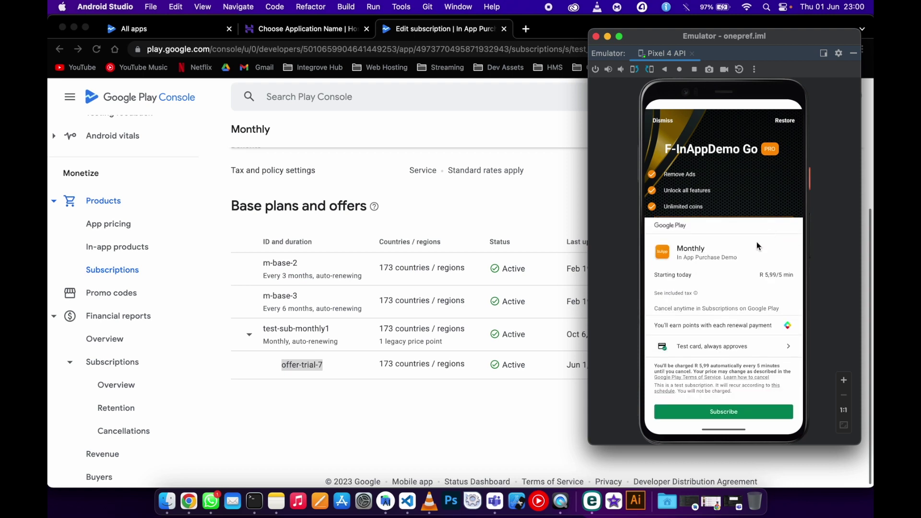
pyautogui.click(747, 192)
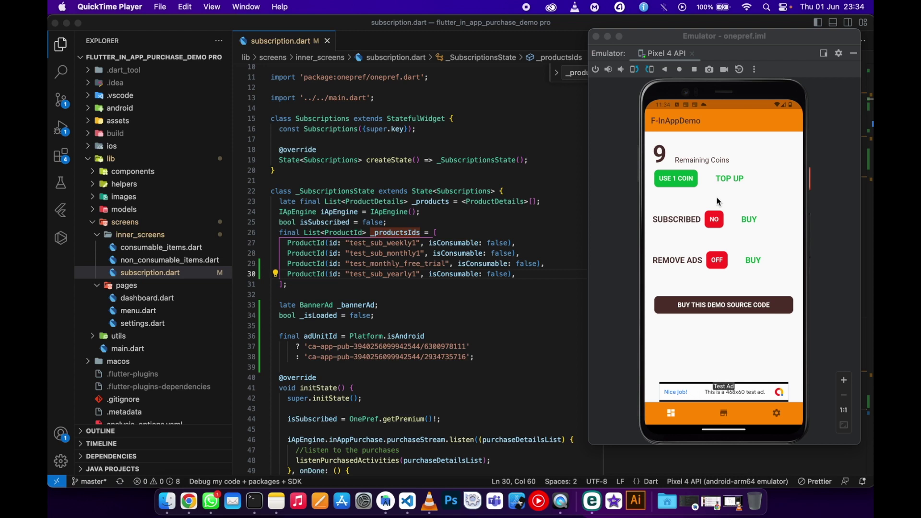
# Step: Reopen the Monthly purchase sheet, confirm free-trial ineligibility, then return to Play Console
pyautogui.click(751, 222)
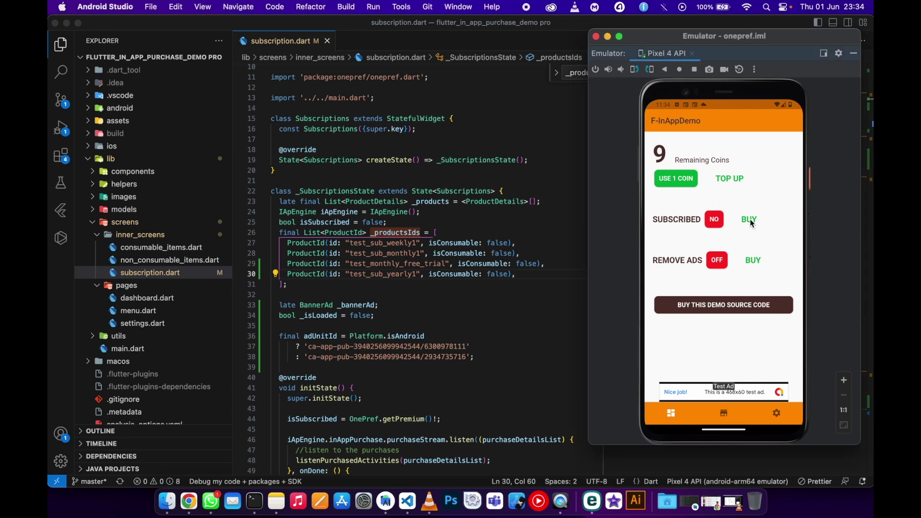
pyautogui.click(751, 223)
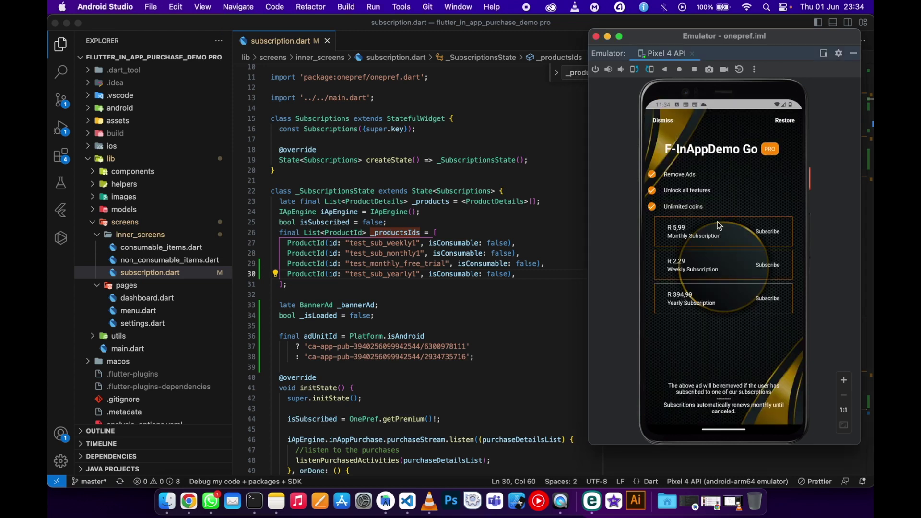
pyautogui.click(770, 235)
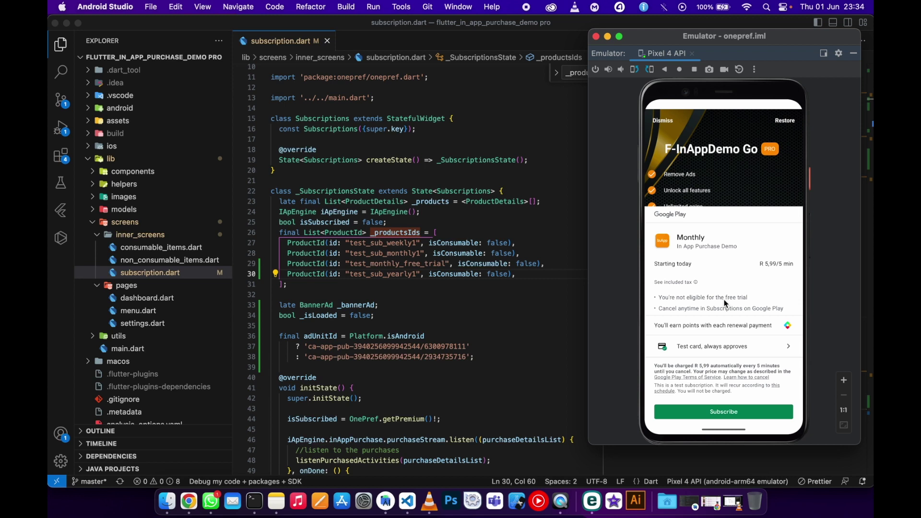
pyautogui.click(738, 169)
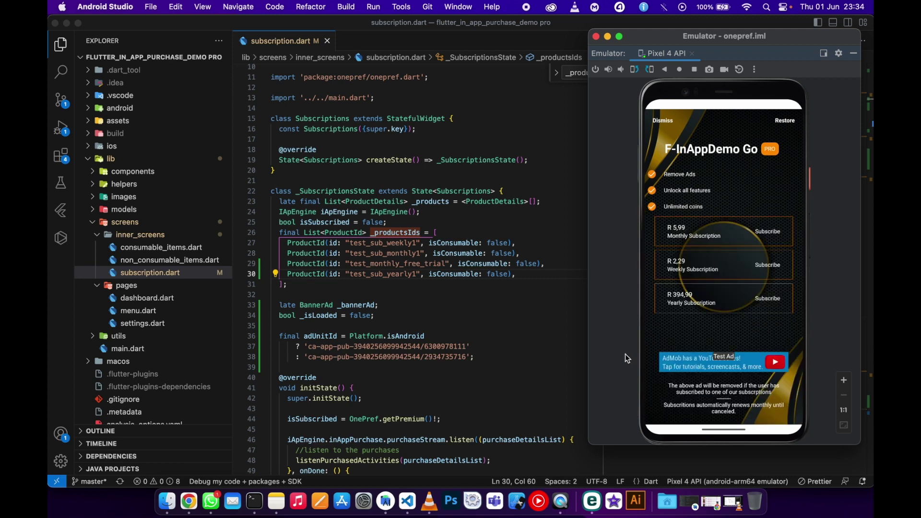
pyautogui.click(190, 499)
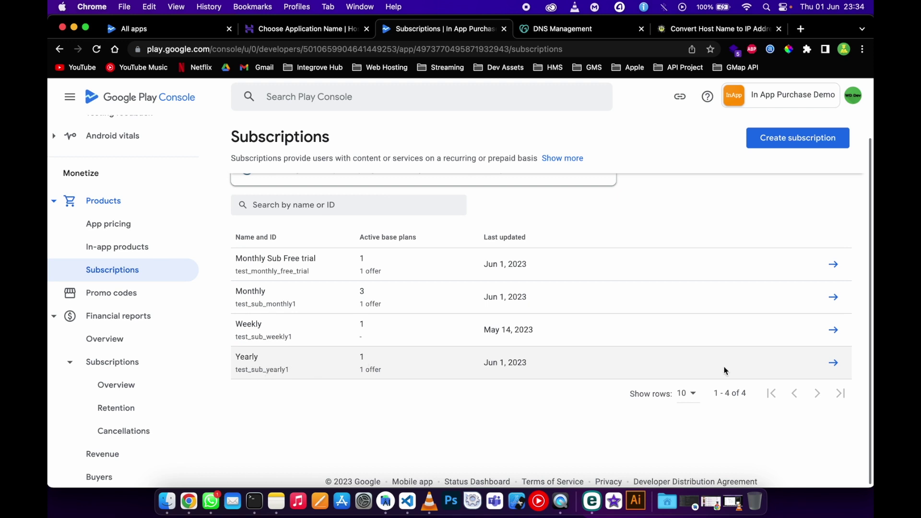
# Step: Open the Yearly subscription and find offer-trial-7 under base plan test-sub-yearly1
pyautogui.click(833, 363)
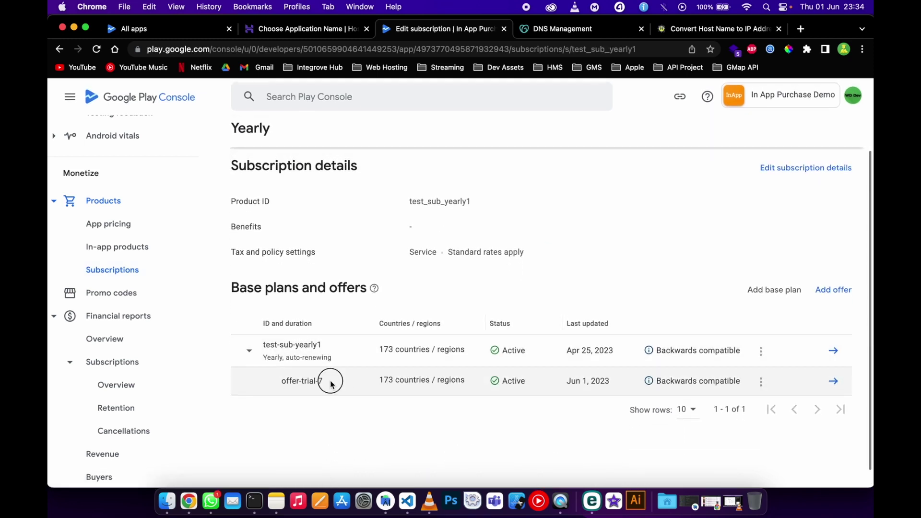
pyautogui.moveTo(331, 384); pyautogui.dragTo(278, 380)
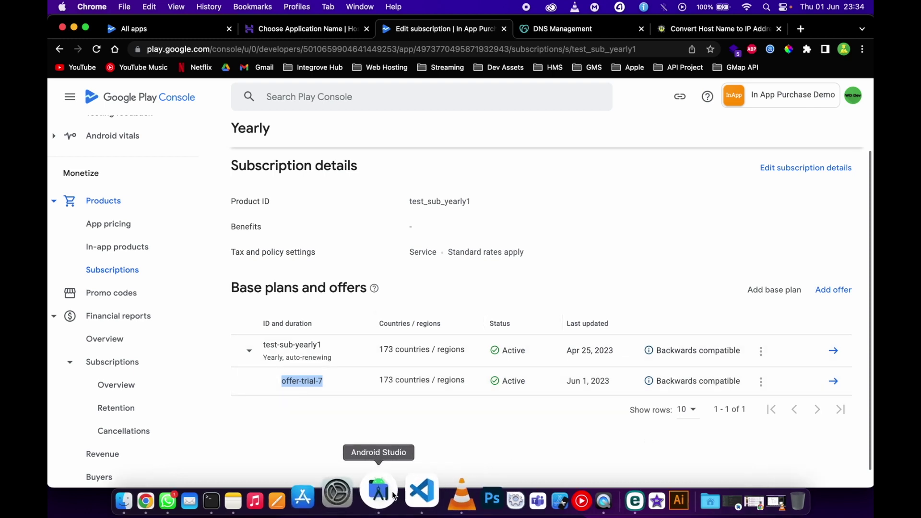
pyautogui.click(411, 493)
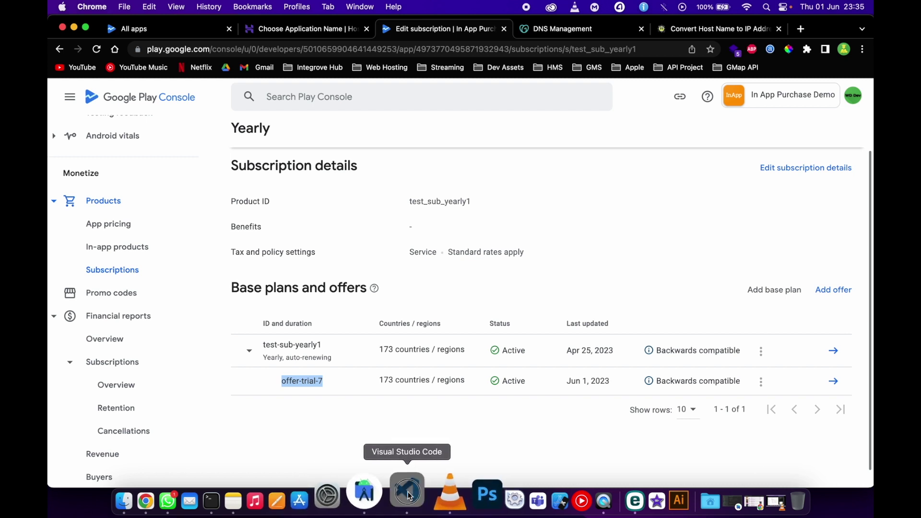
# Step: Open the Yearly purchase sheet showing a 3-minute free trial before R 394,99, then close it
pyautogui.click(364, 492)
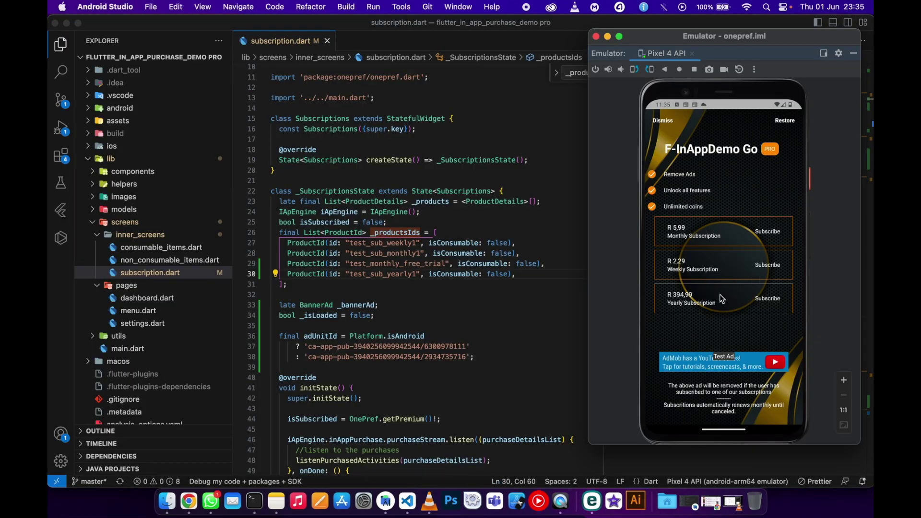
pyautogui.click(763, 305)
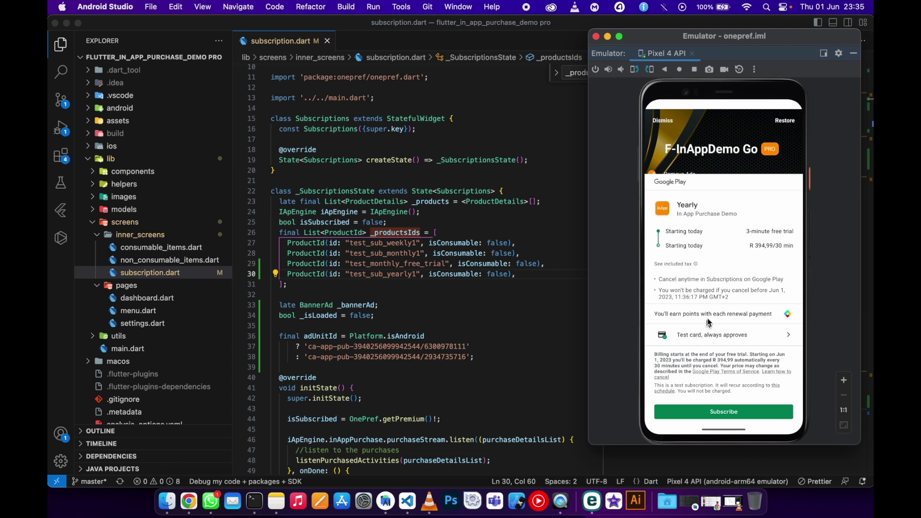
pyautogui.click(703, 165)
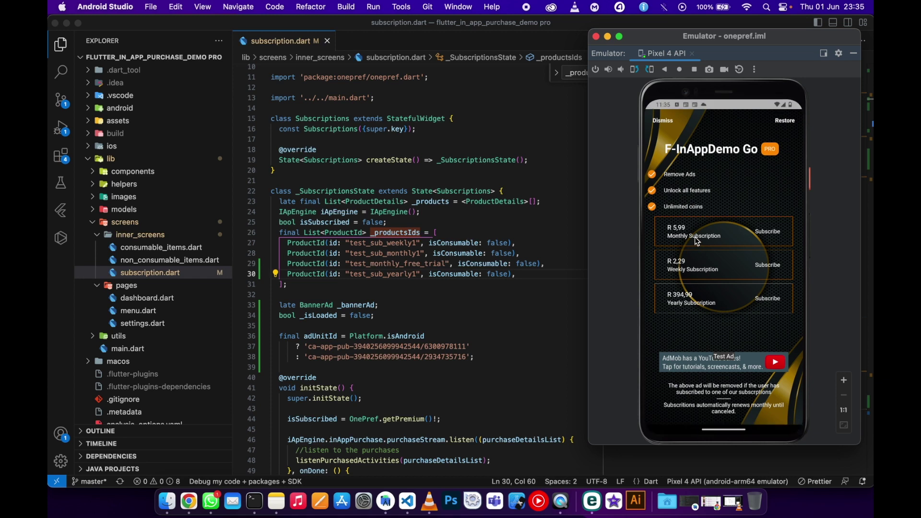
pyautogui.click(418, 274)
# Step: Select the test_monthly_free_trial ID on line 29, then reopen the paywall via BUY in the emulator
pyautogui.doubleClick(408, 264)
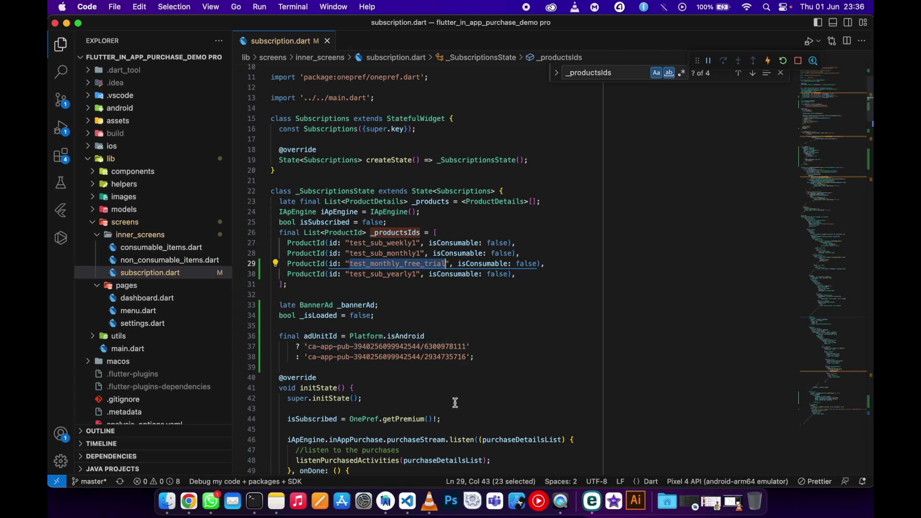
pyautogui.click(386, 501)
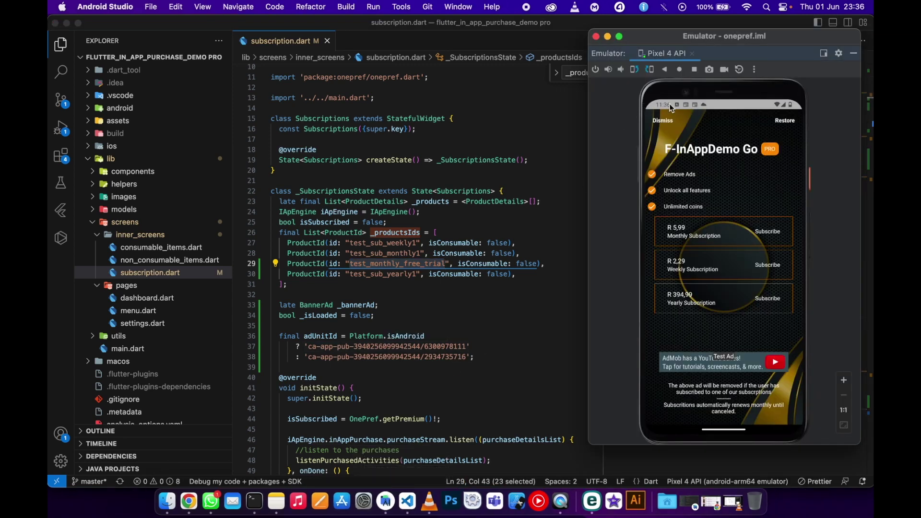
pyautogui.click(670, 123)
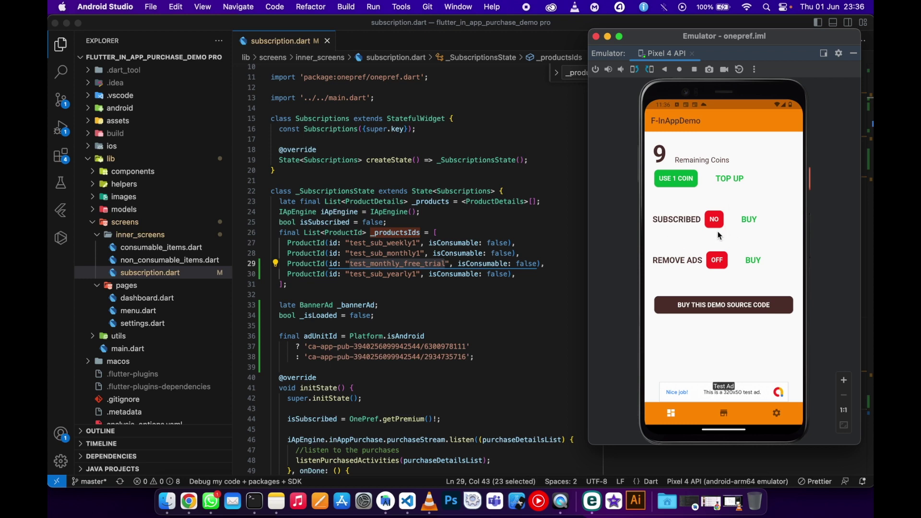
pyautogui.click(750, 219)
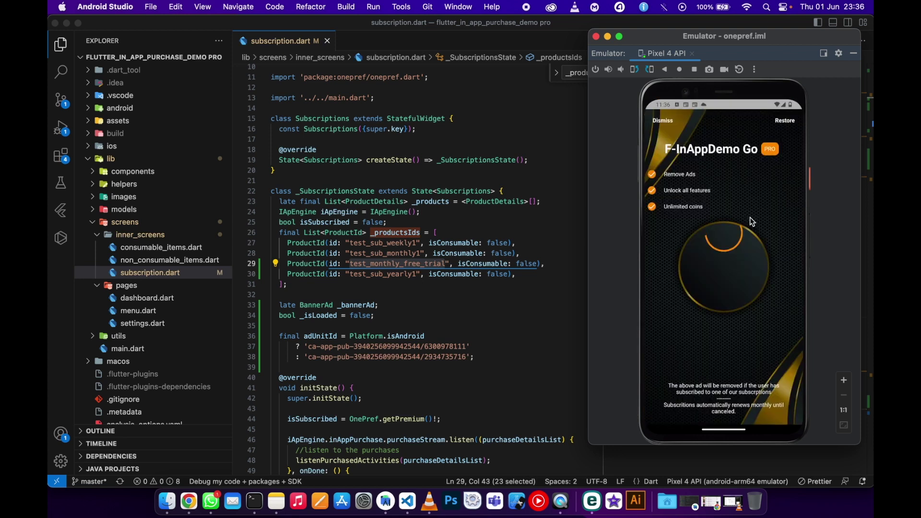